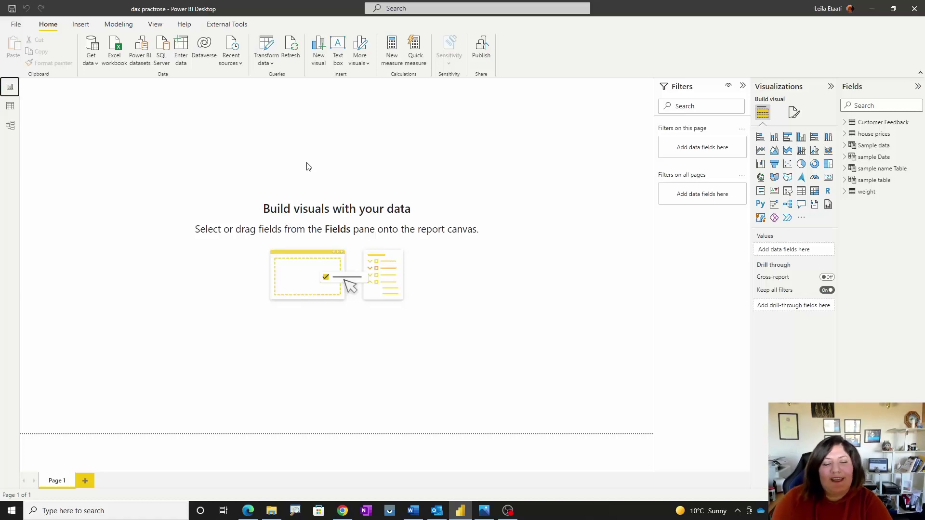
In Data view, create a new calculated table whose formula reads 'Table ='.
click(10, 106)
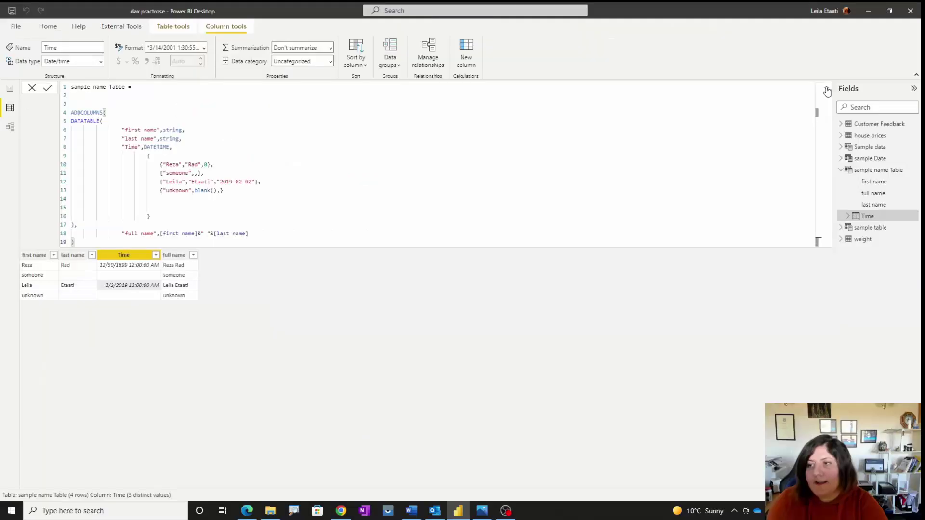
click(826, 88)
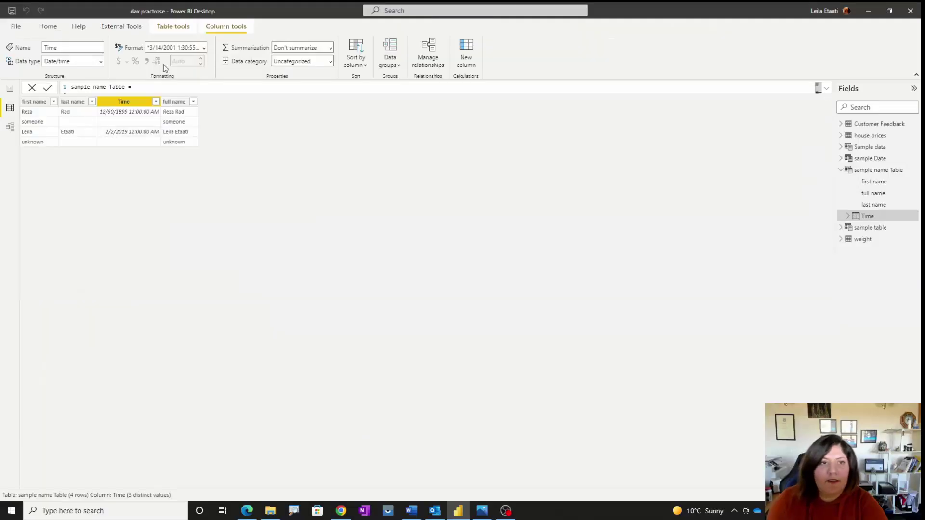
click(48, 26)
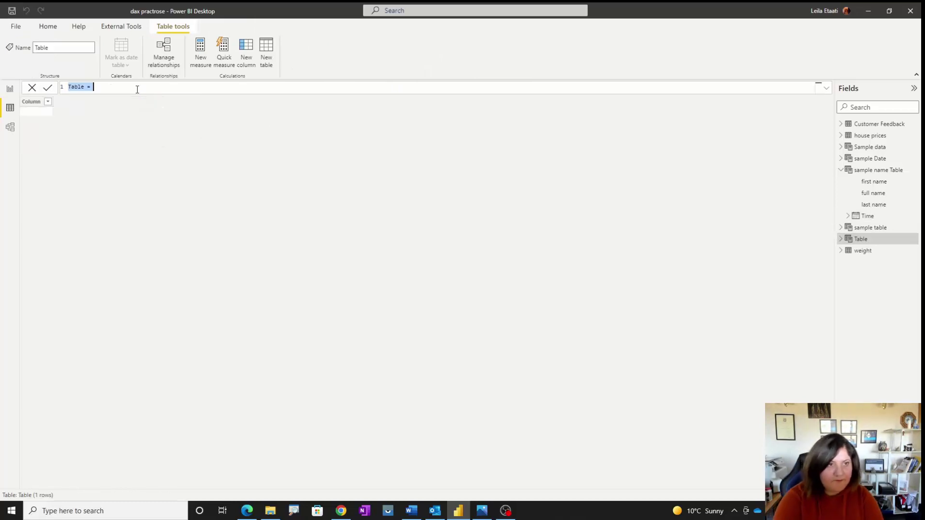
Rename the table to 'Sample Data Table' and start its formula with DATATABLE(.
double_click(77, 87)
key(BackSpace)
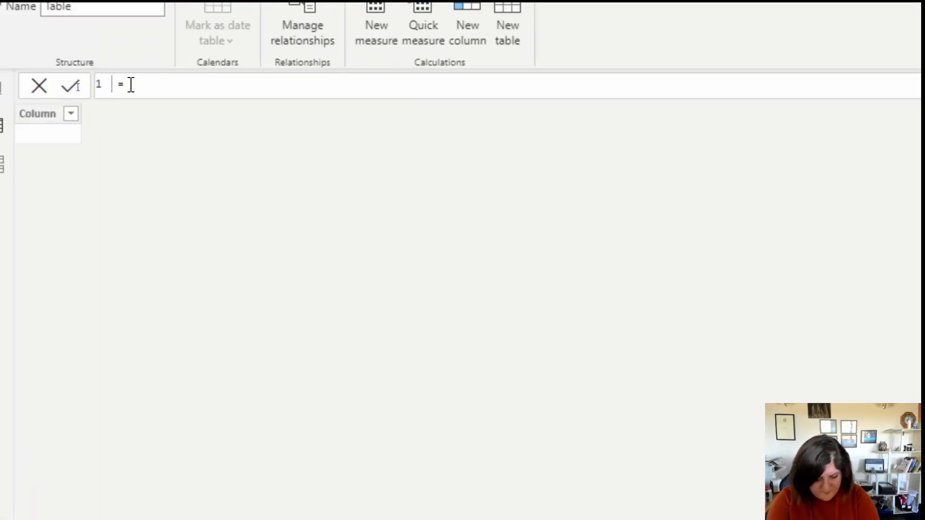
text(Sample )
text(Data Tab)
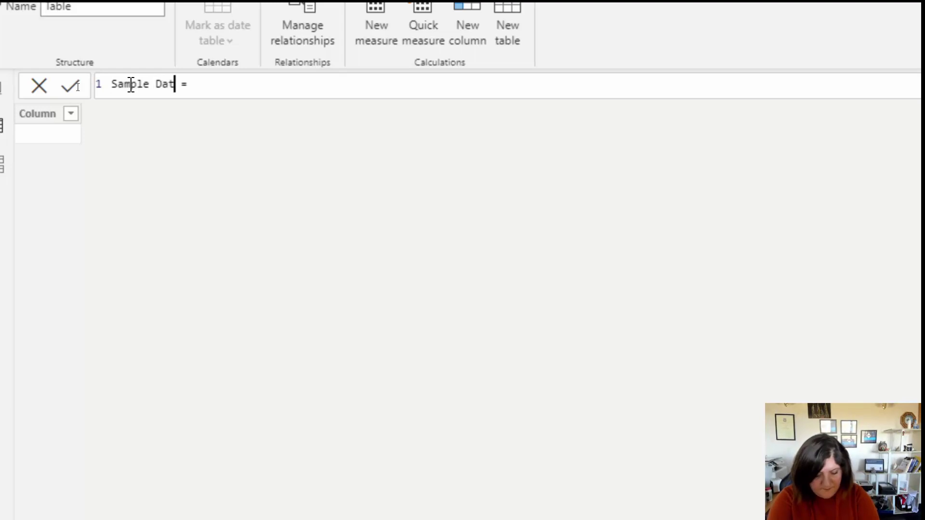
text(le)
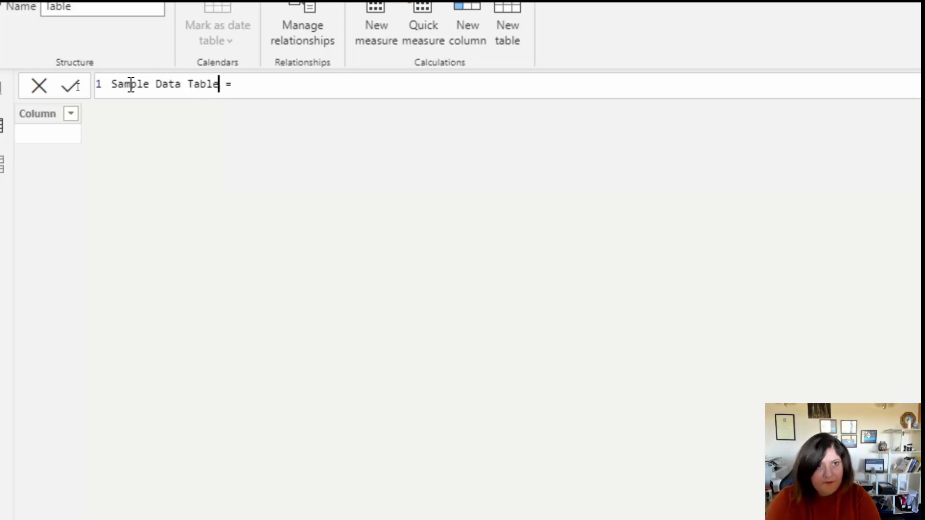
click(261, 93)
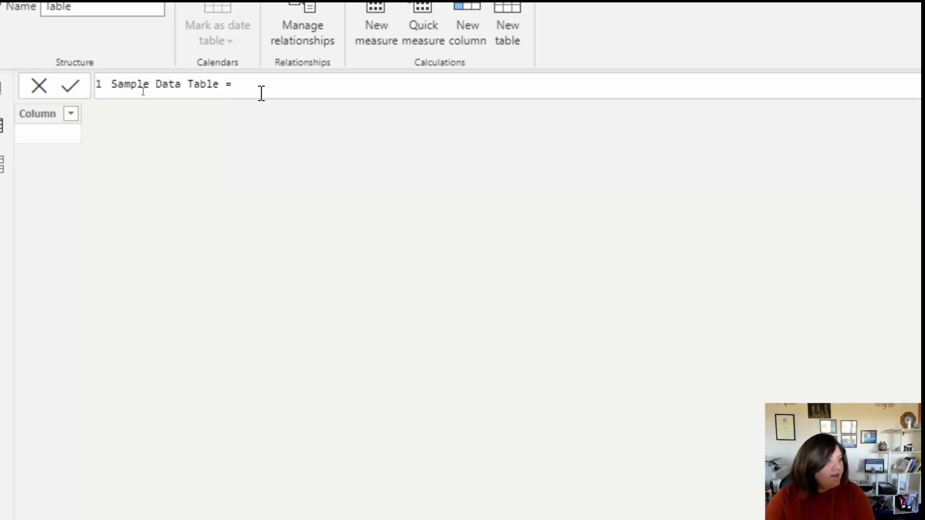
text(Data)
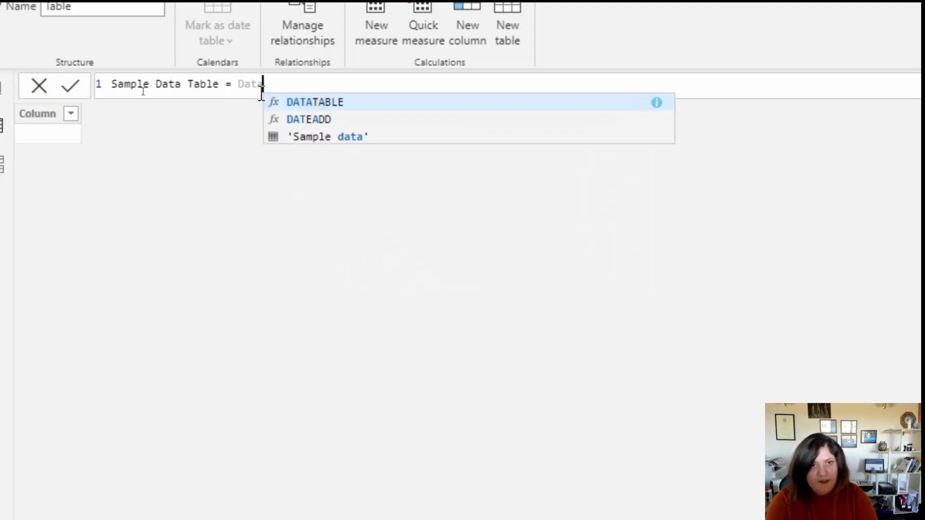
key(Tab)
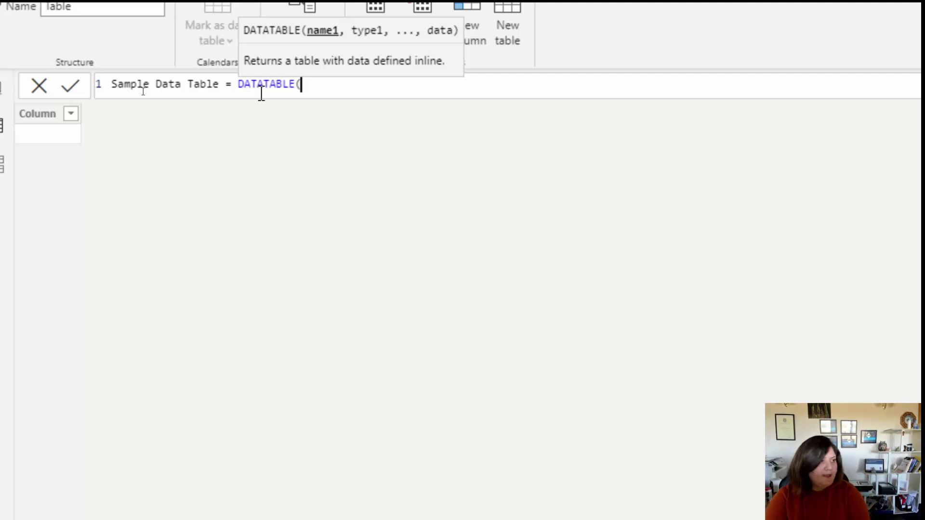
Define a "First Name" STRING column and open the curly braces for the data rows.
key(shift+Return)
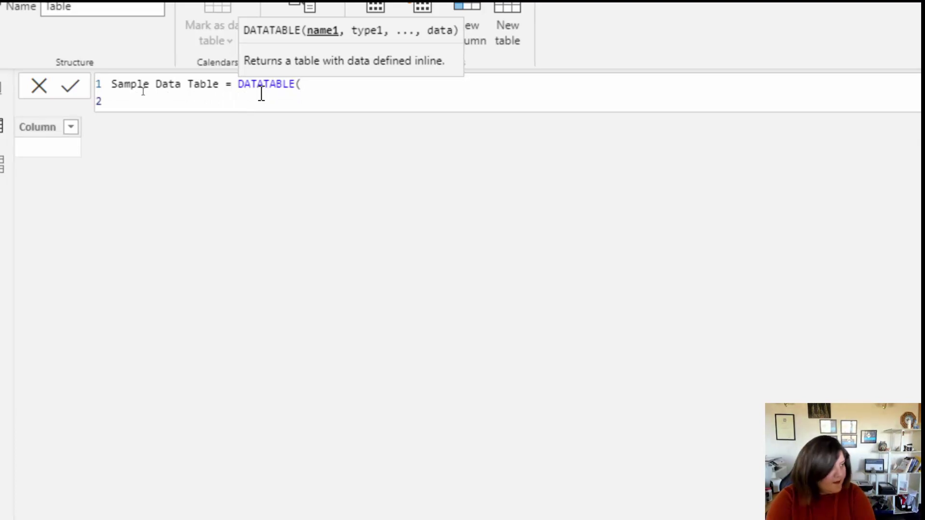
text("F)
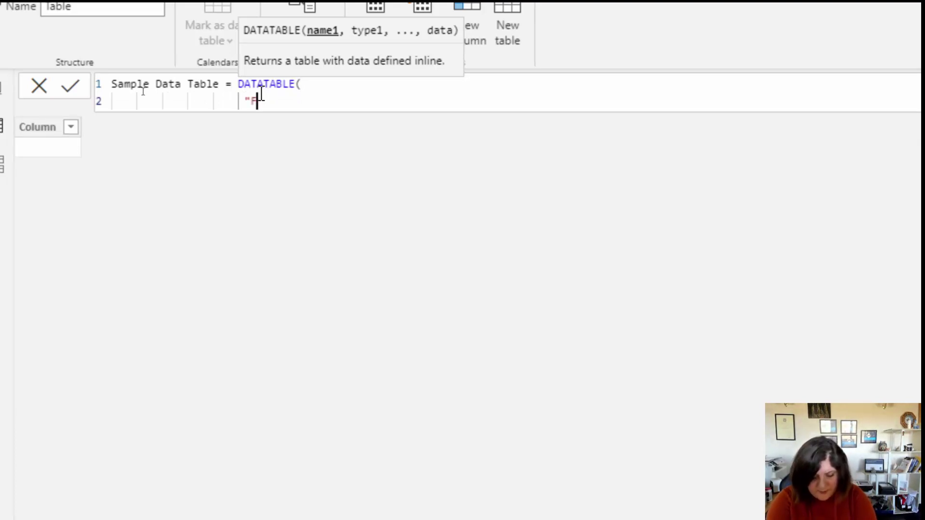
text(irst Nam)
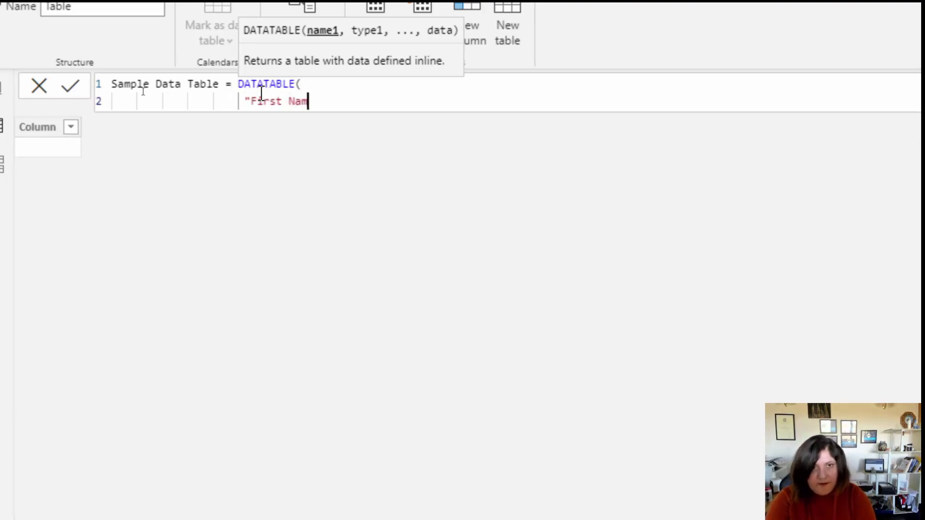
text(e")
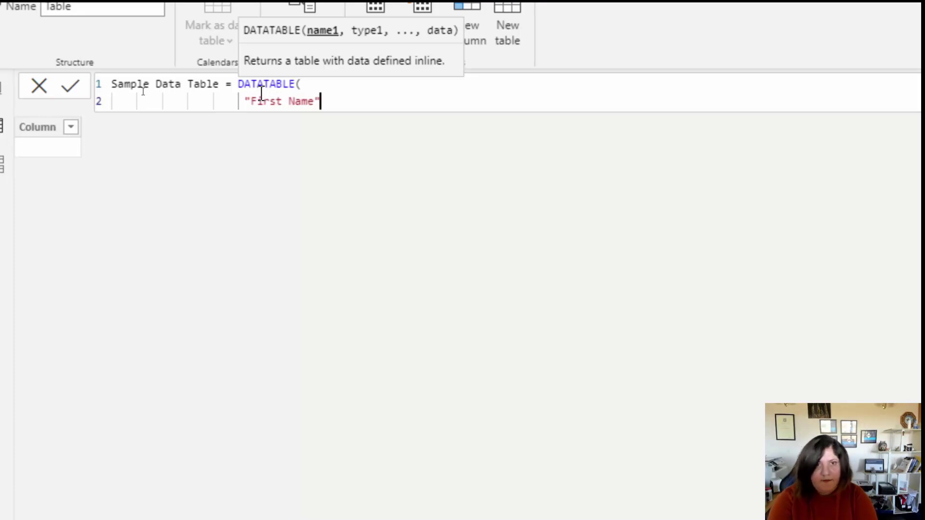
text(,string)
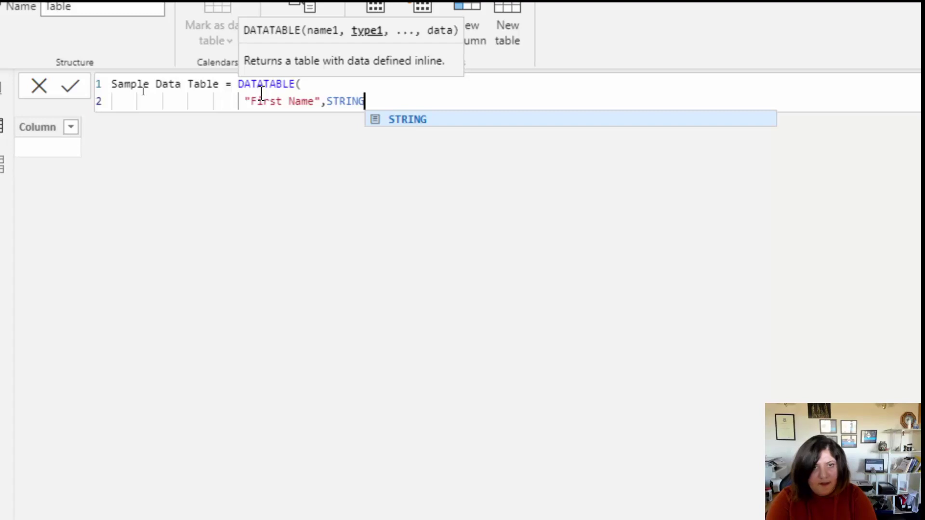
text(,)
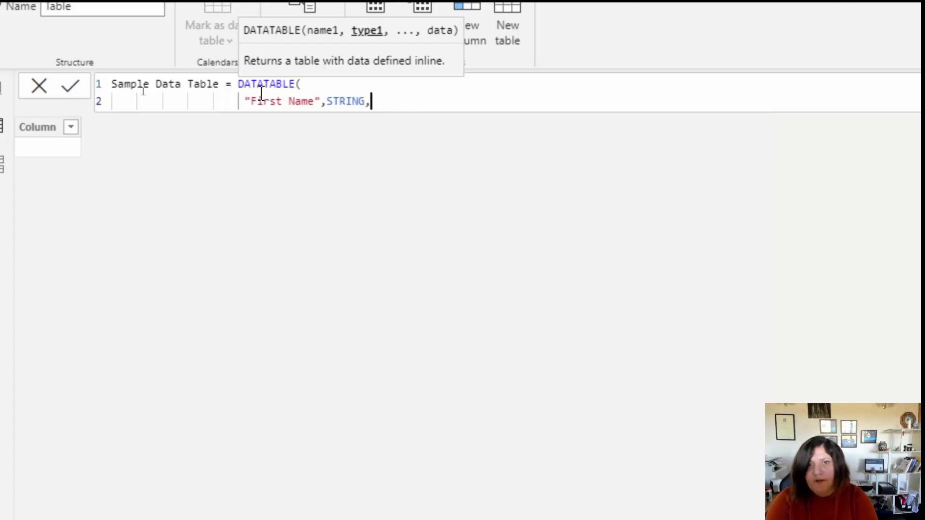
key(Return)
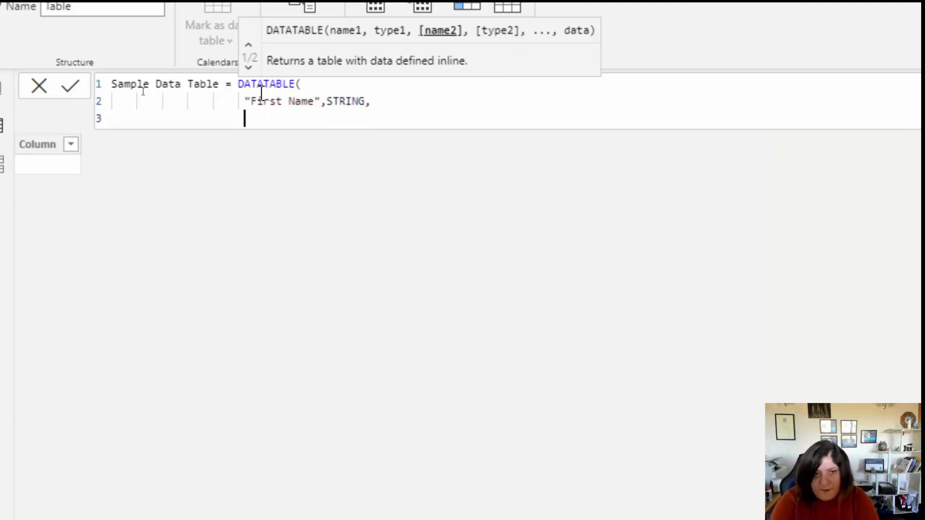
text({)
key(Return)
text(})
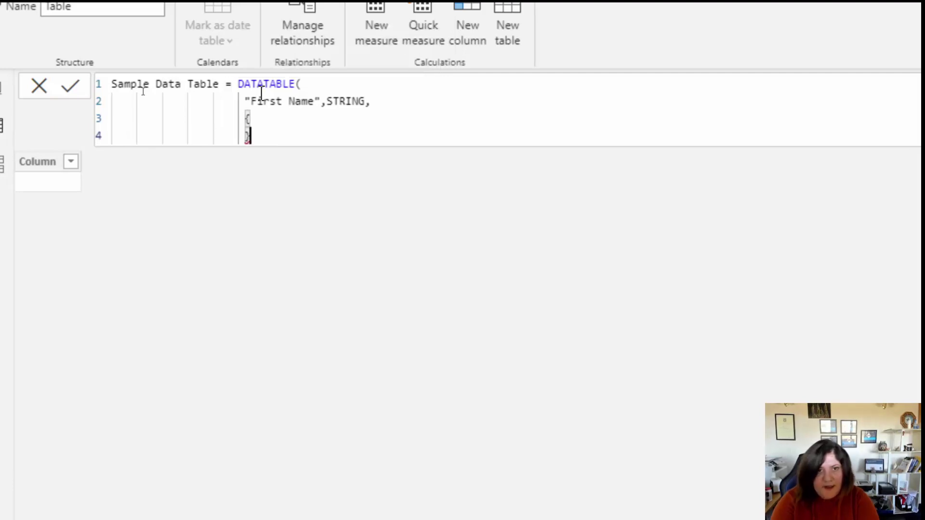
key(Up)
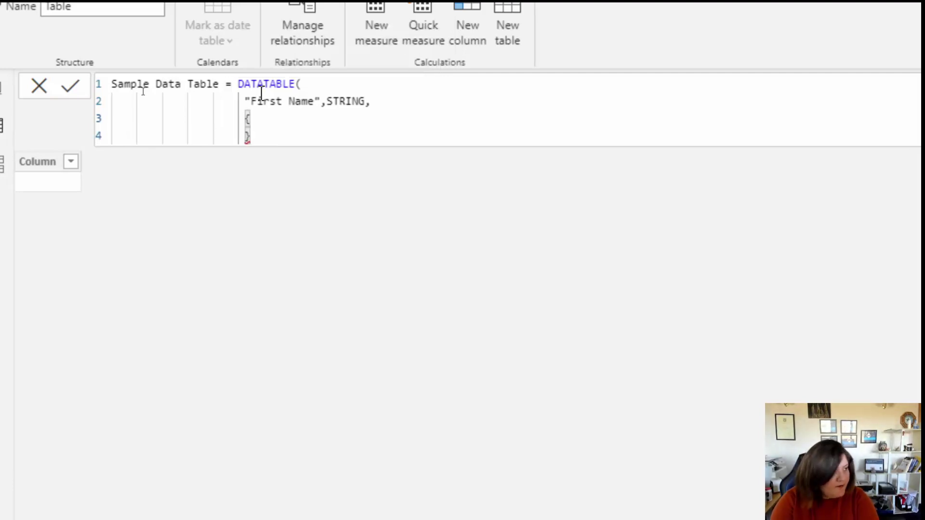
key(Return)
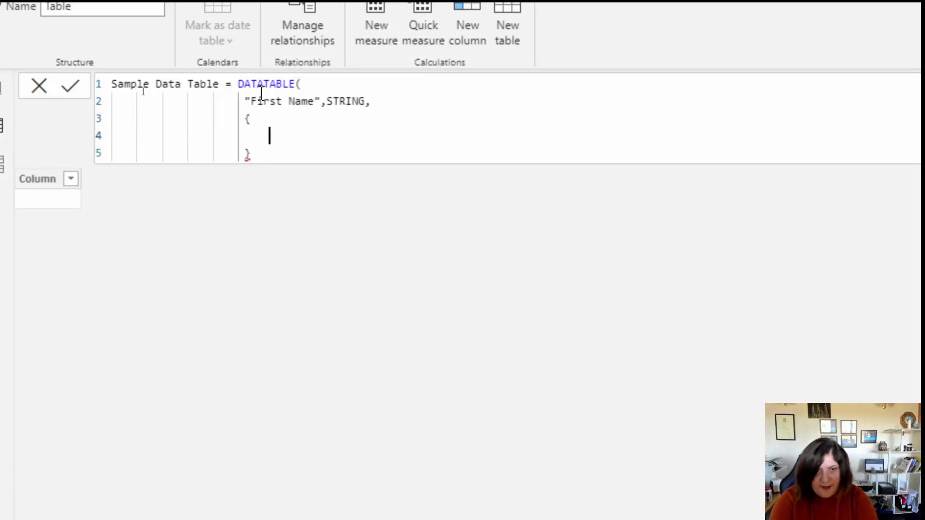
Enter the first row's quoted first name and close the DATATABLE call with ).
text({Leila)
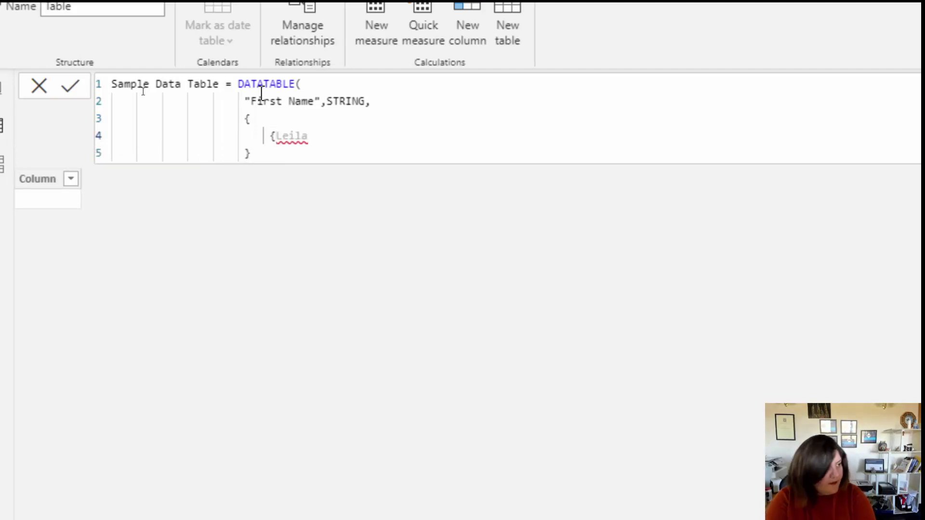
key(BackSpace)
key(BackSpace)
key(BackSpace)
key(BackSpace)
key(BackSpace)
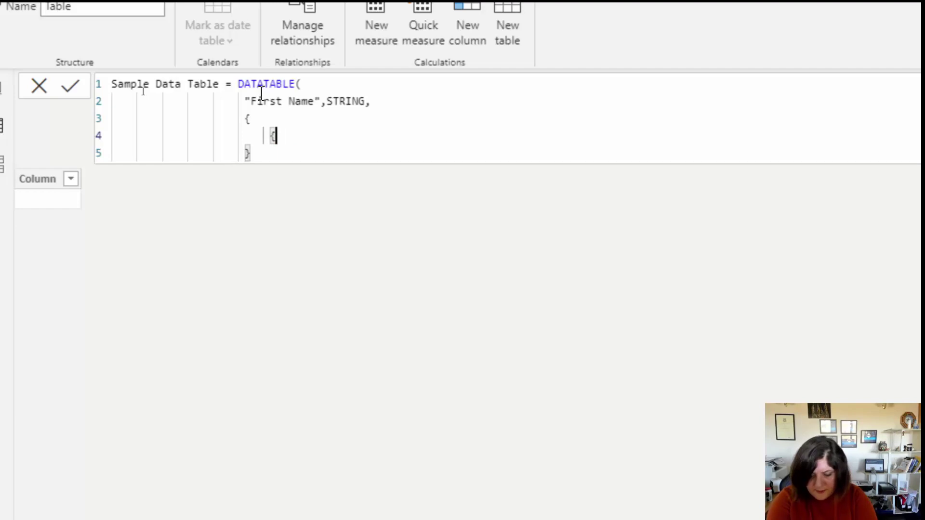
text("Leila)
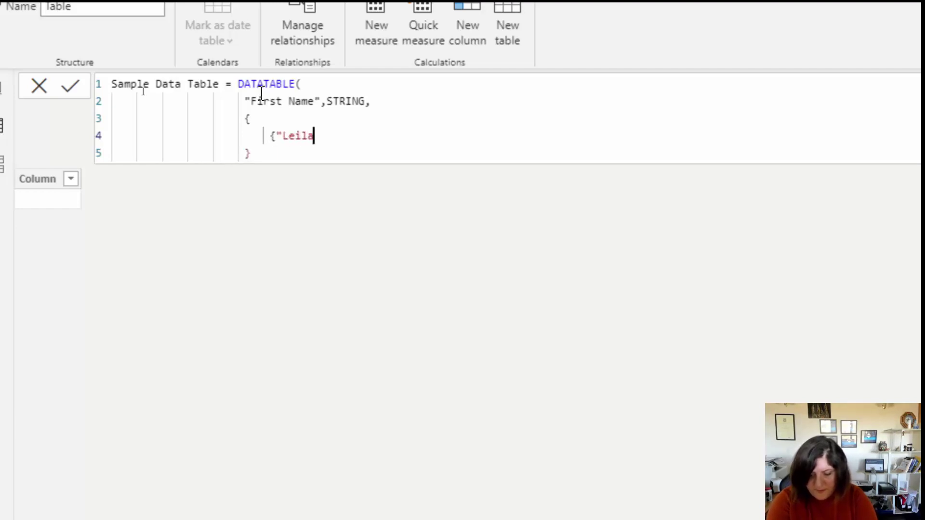
text("})
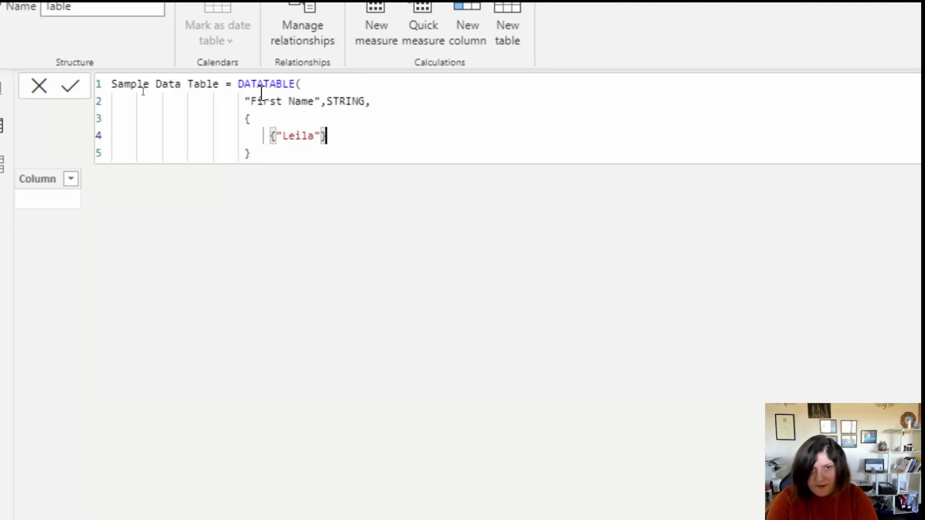
key(Down)
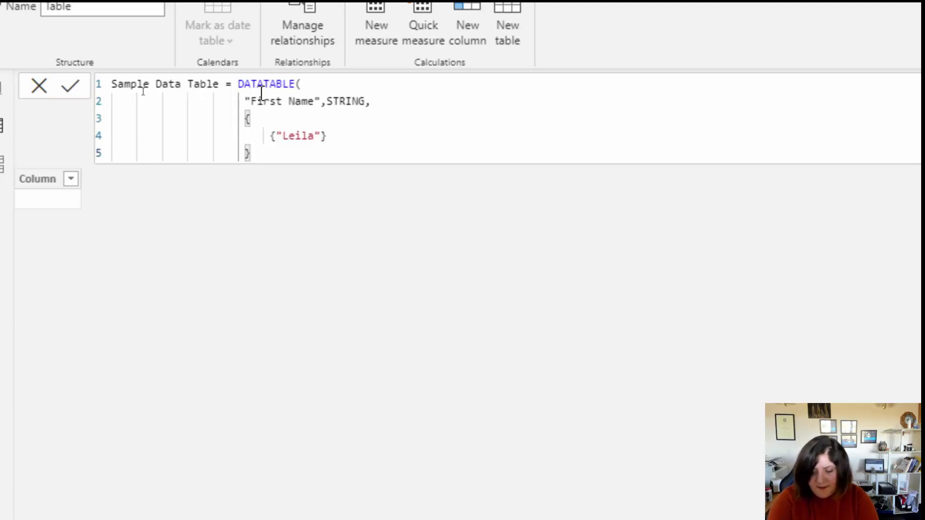
key(Return)
text())
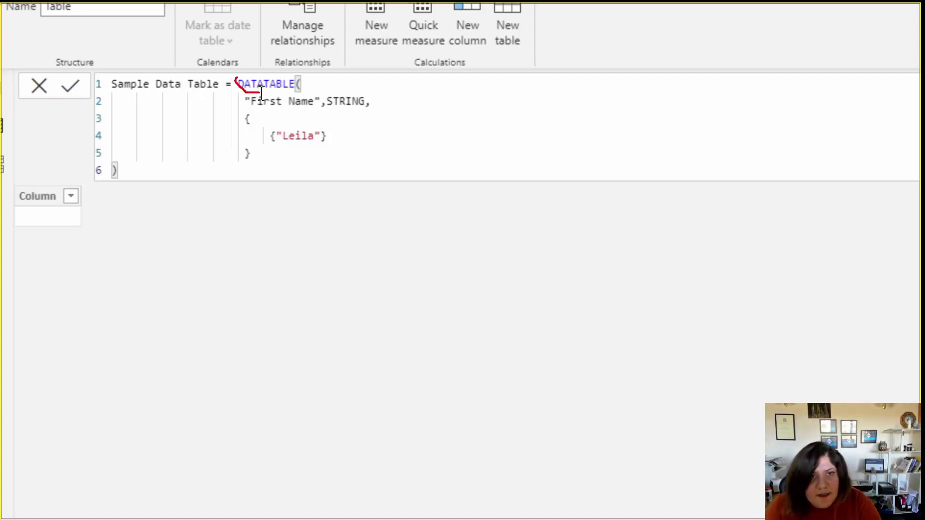
mouse_move(236, 78)
mouse_down()
mouse_move(313, 72)
mouse_move(296, 89)
mouse_up()
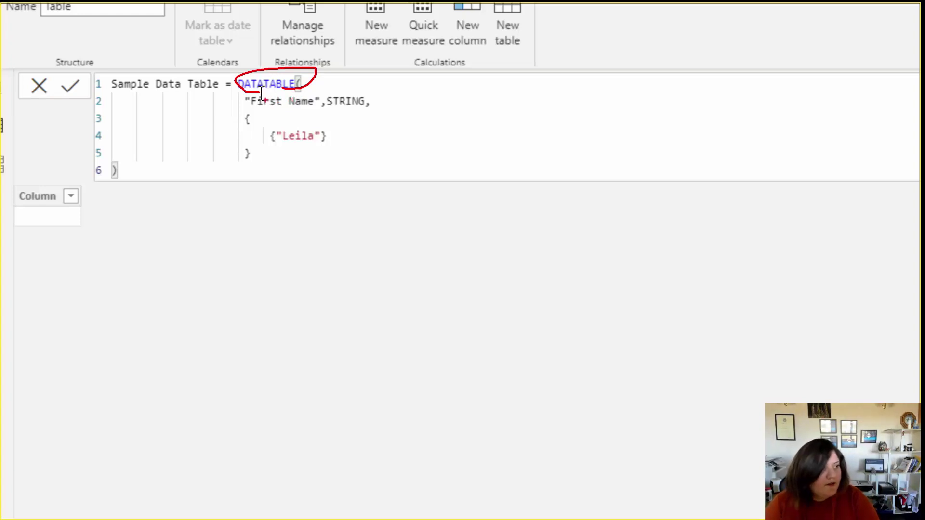
mouse_move(264, 100)
mouse_down()
mouse_move(247, 114)
mouse_move(244, 97)
mouse_move(289, 86)
mouse_move(312, 88)
mouse_move(318, 98)
mouse_move(268, 110)
mouse_up()
mouse_move(344, 111)
mouse_down()
mouse_move(338, 89)
mouse_move(363, 91)
mouse_up()
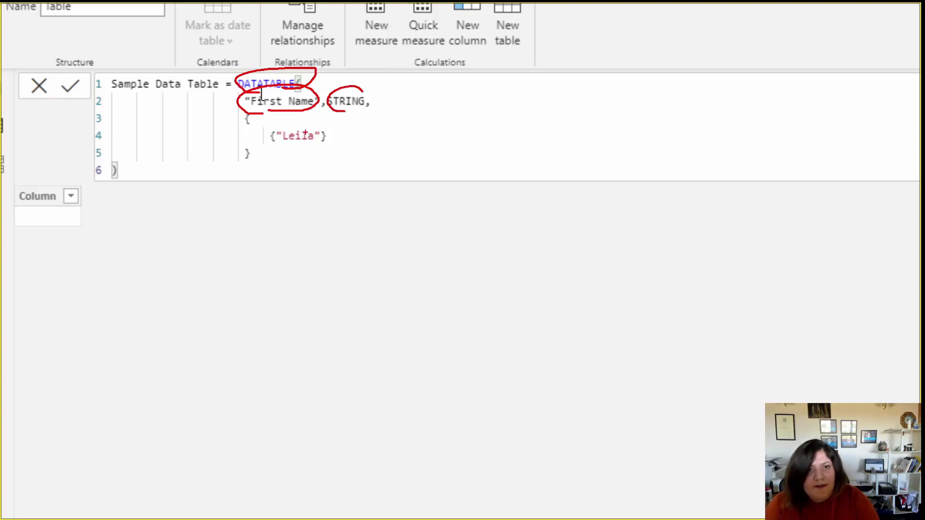
key(Escape)
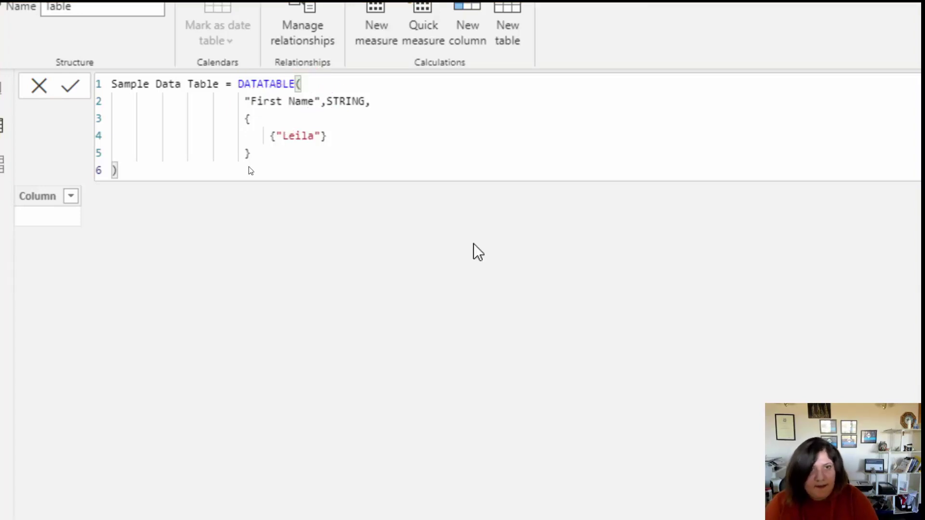
Add a comma after the first row and a second quoted first-name row below it.
click(366, 161)
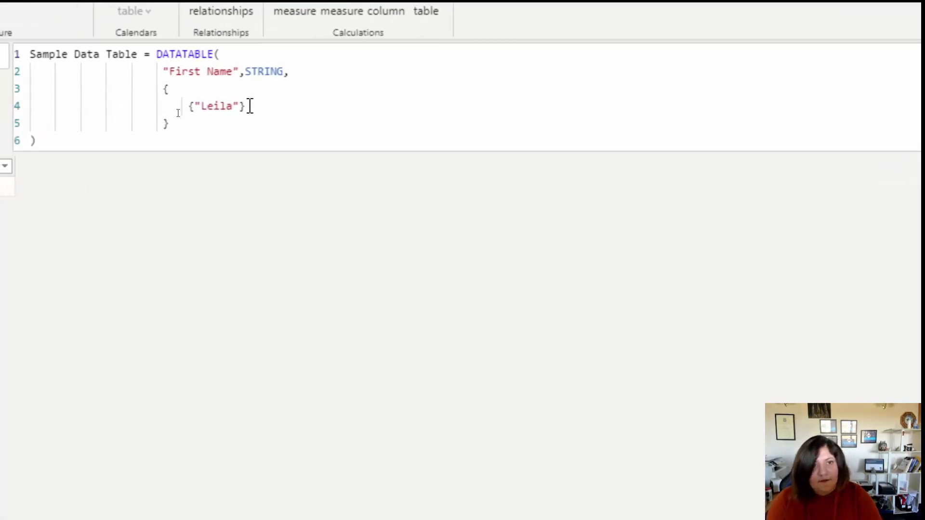
click(250, 107)
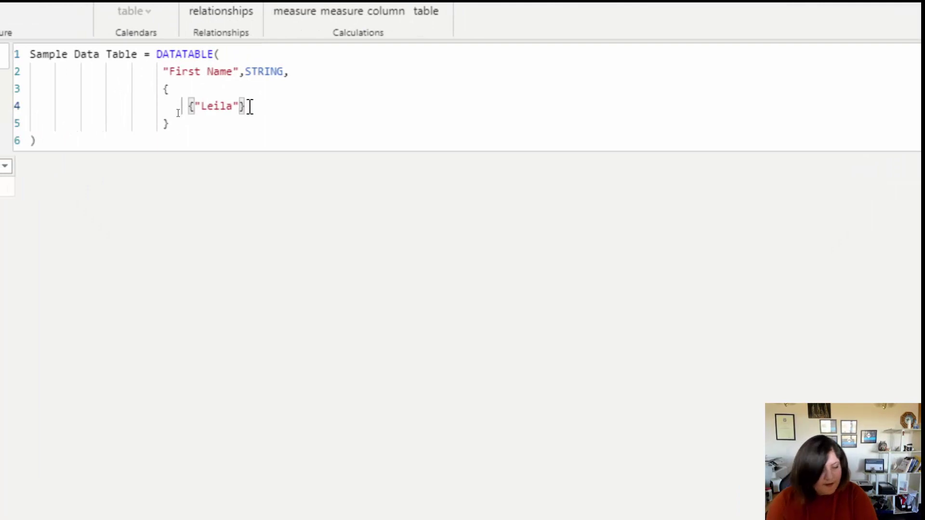
text(,)
key(shift+Return)
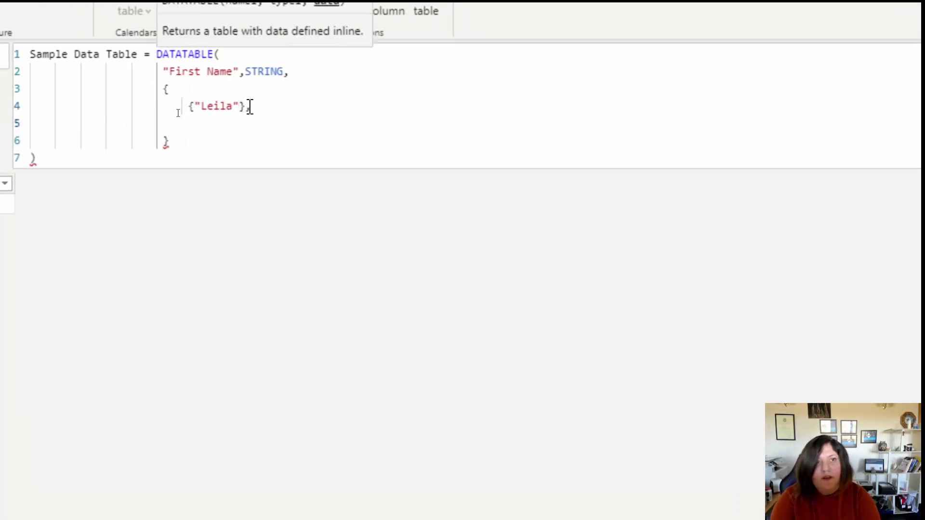
text({)
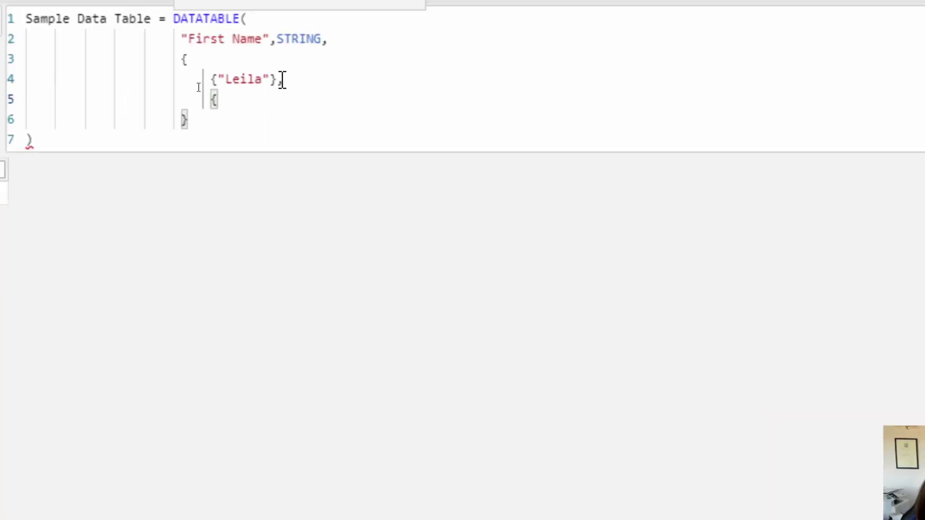
text(Reza)
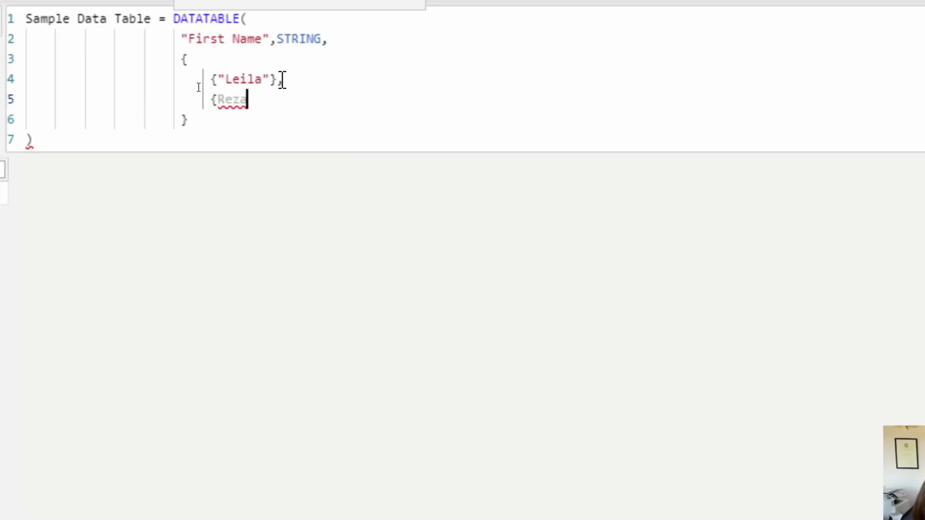
text("})
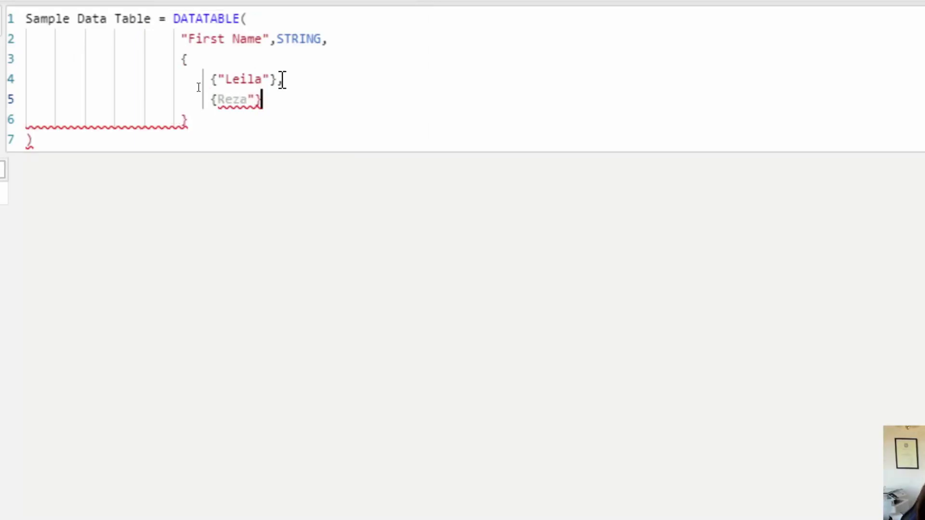
key(Left)
key(Left)
key(Left)
key(Left)
key(Left)
text(")
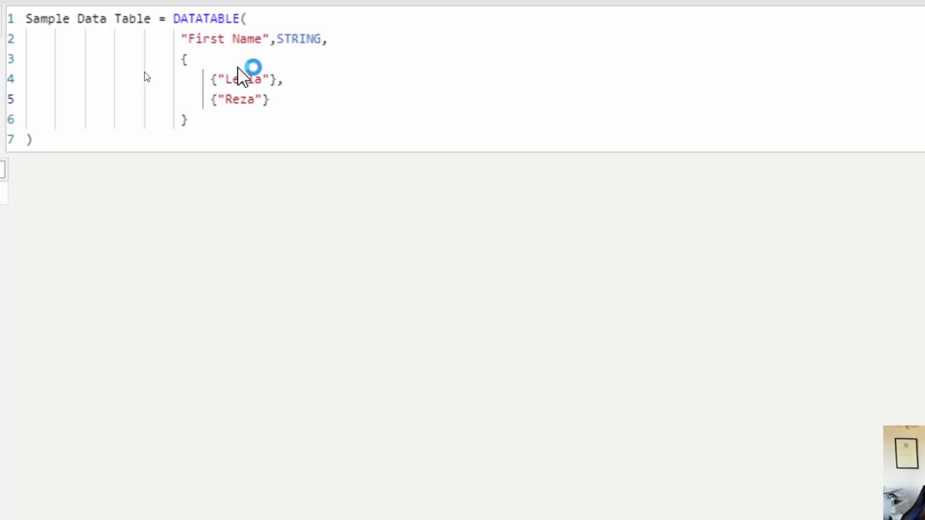
Commit the formula so the table shows two First Name rows.
click(0, 24)
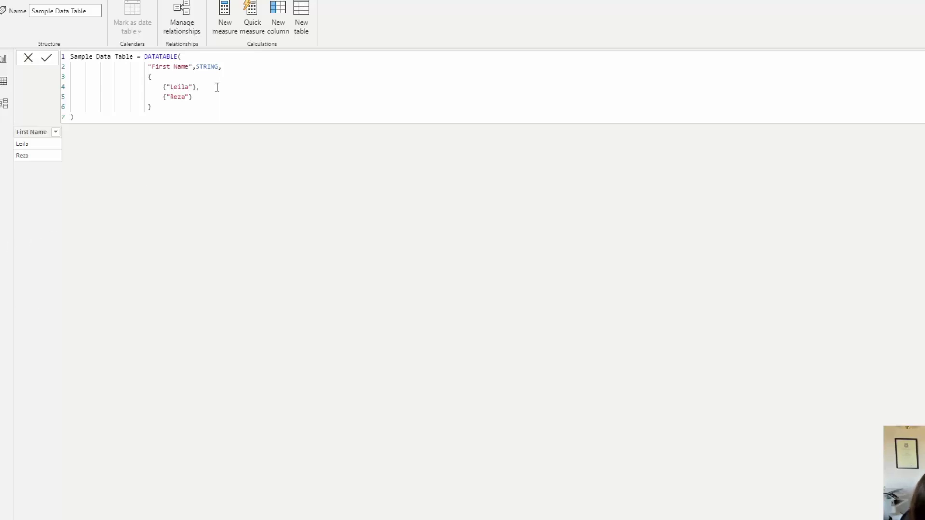
click(231, 67)
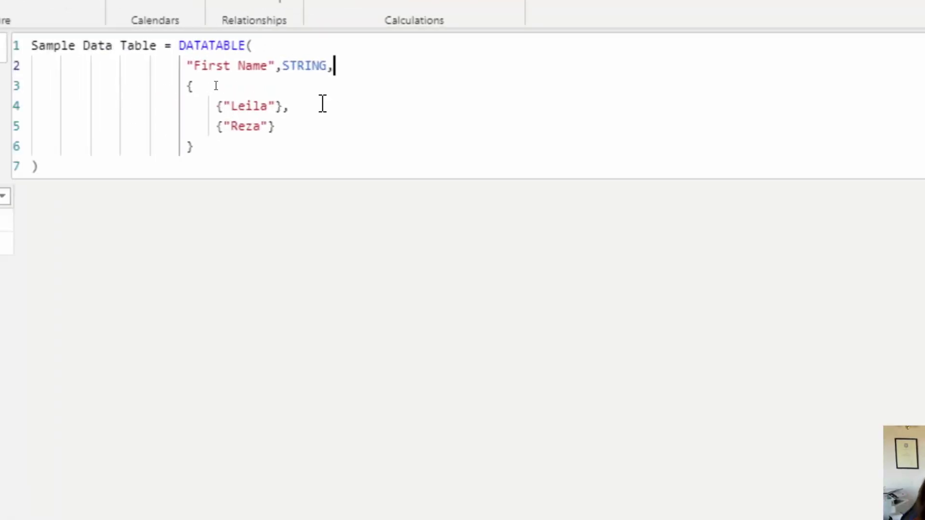
Add a "Last Name" string column after the First Name column and commit the formula.
key(shift+Return)
text(")
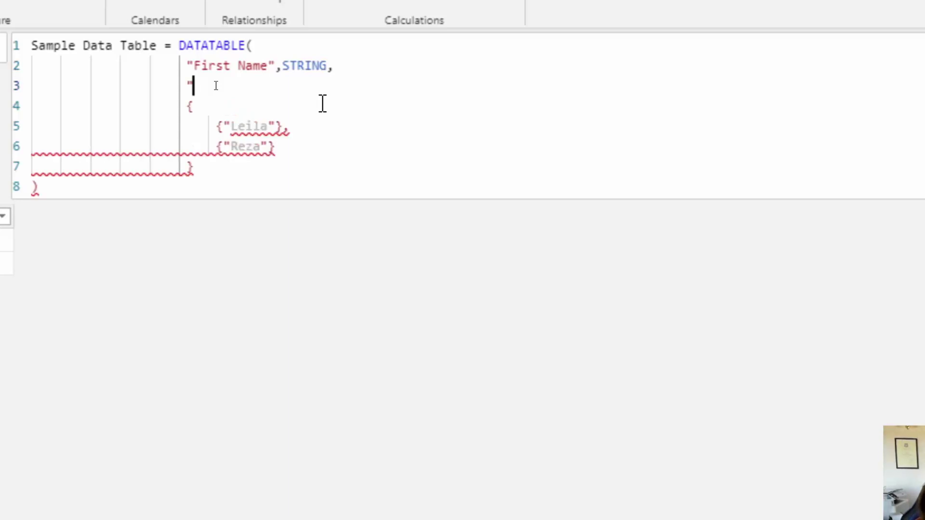
text(Last Name)
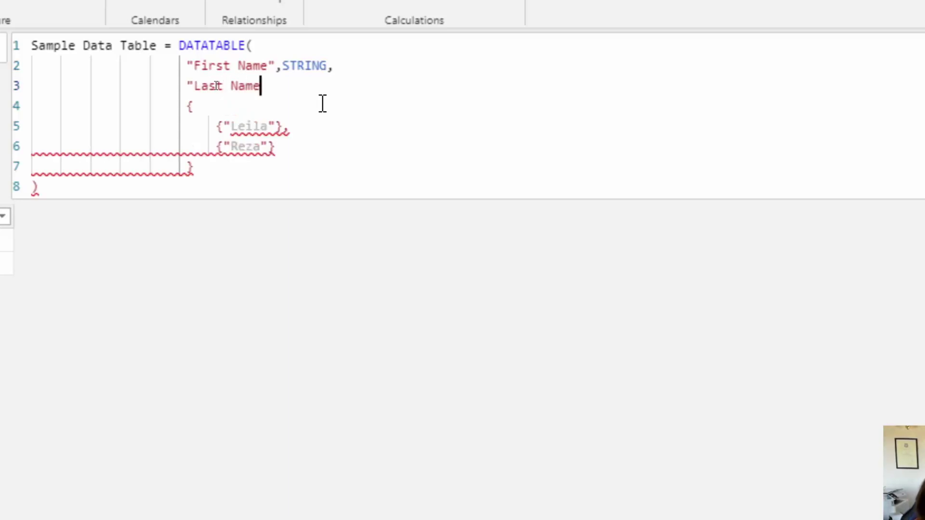
text(",string)
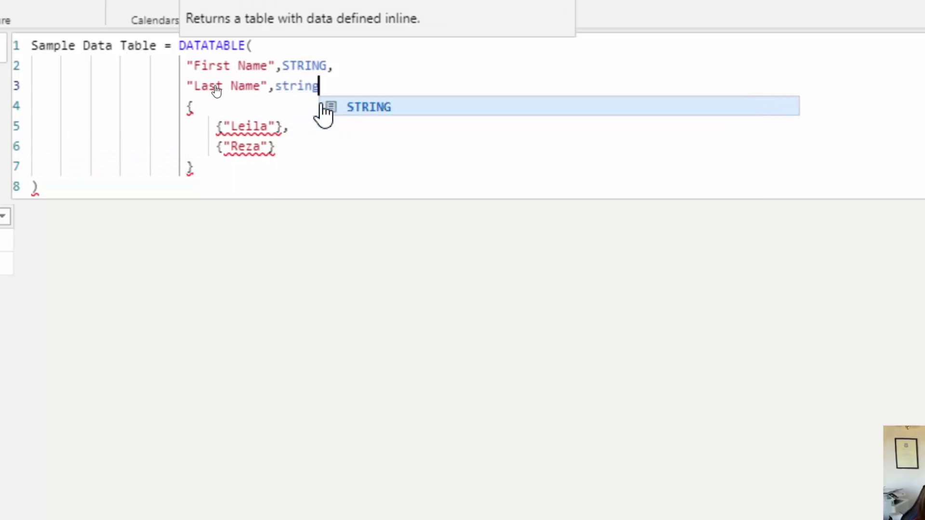
text(,)
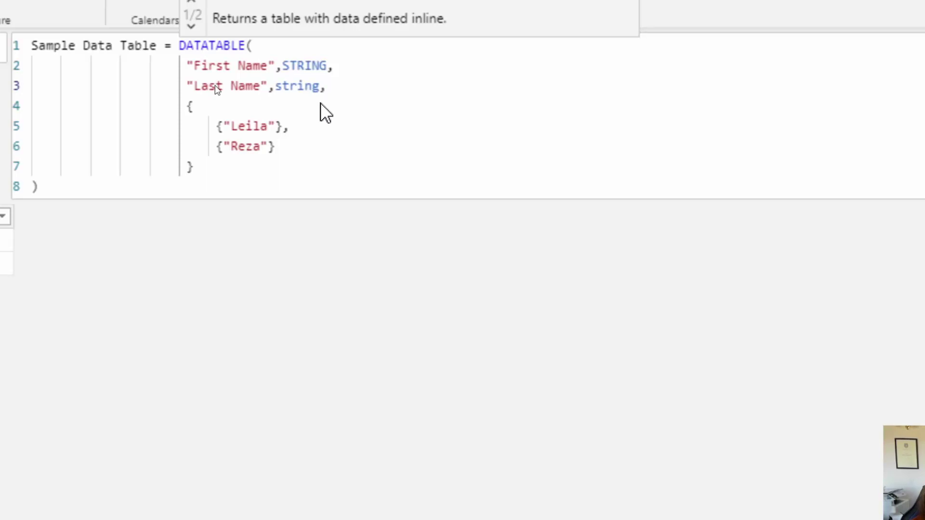
key(Return)
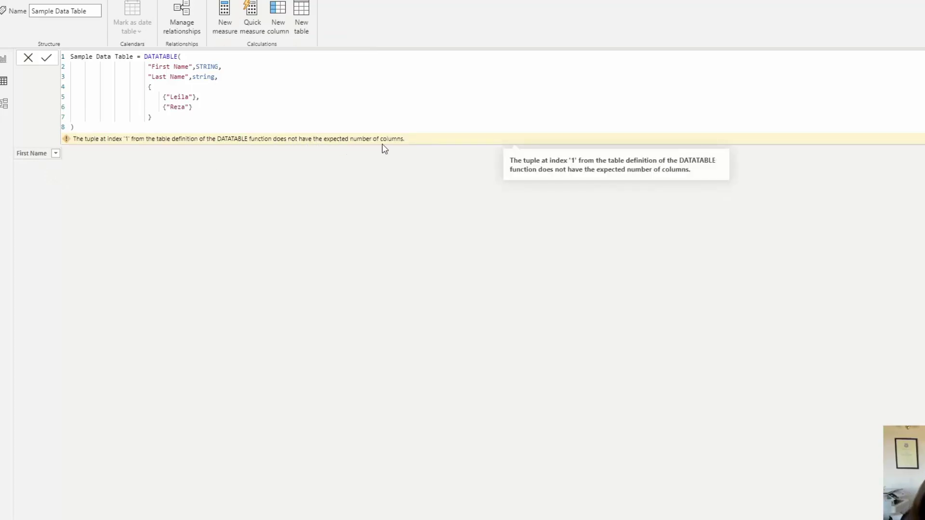
Add a quoted last name to each of the two rows and commit the formula.
click(196, 97)
text(,)
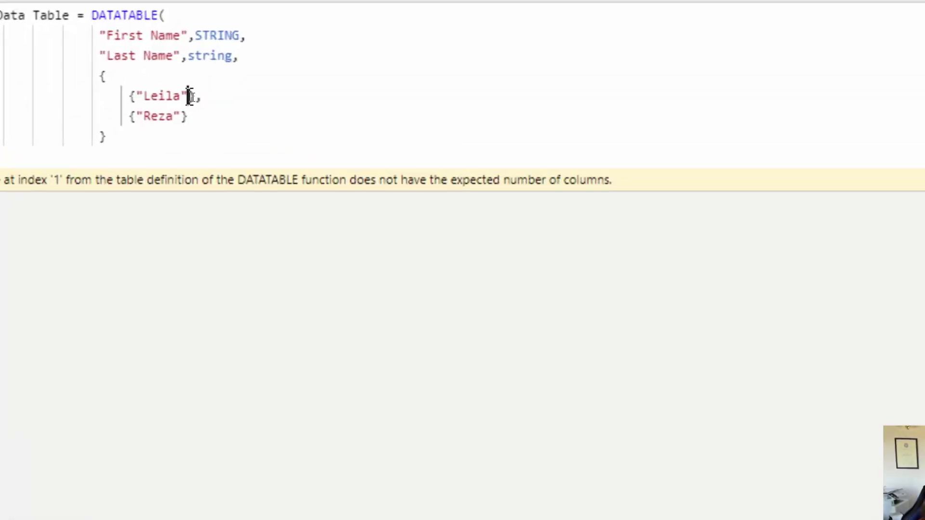
click(189, 97)
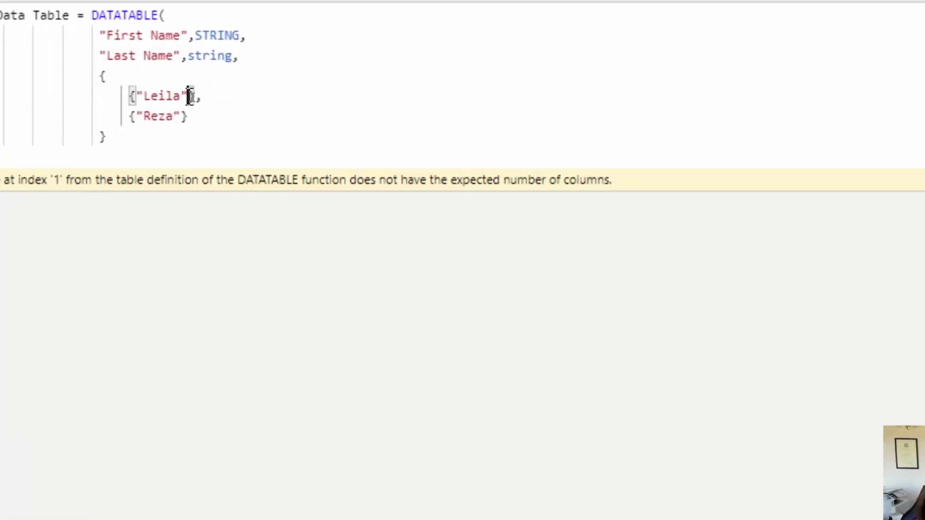
text(,)
text("Etaati)
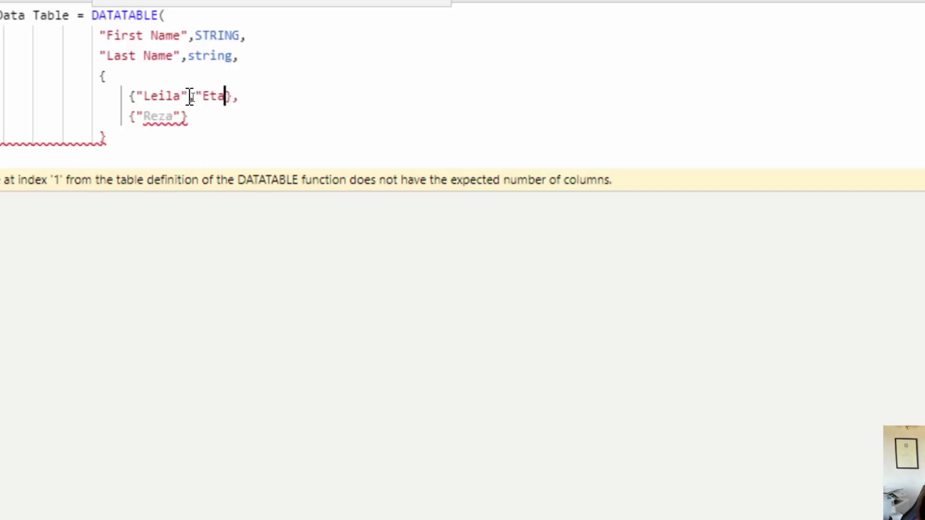
text(")
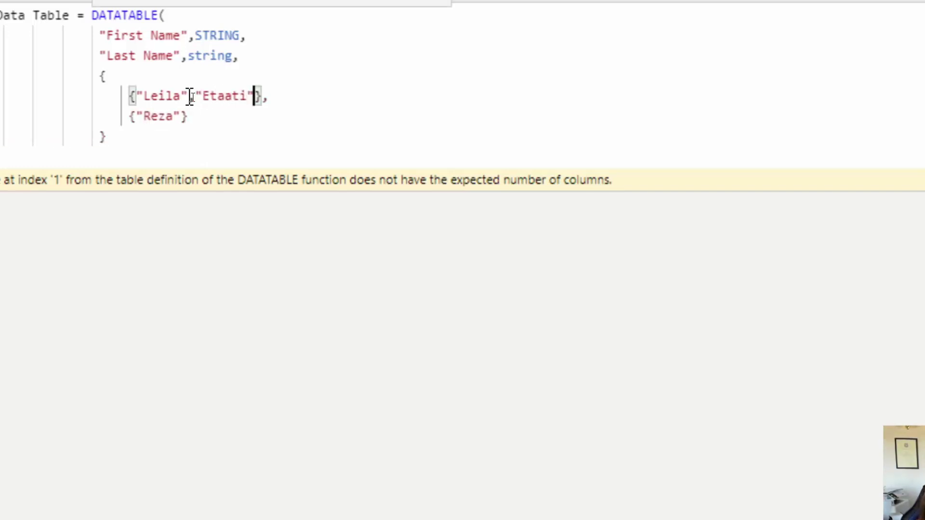
click(181, 115)
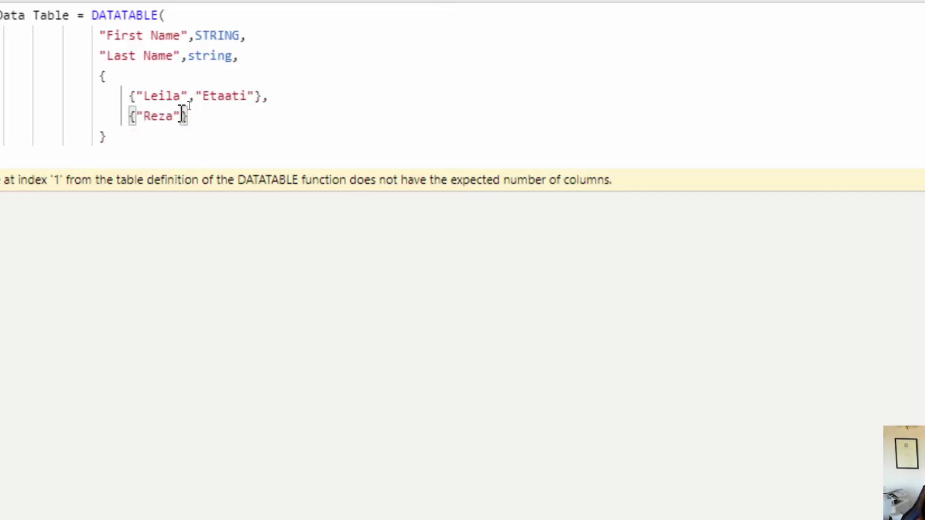
text(,)
text("Rad)
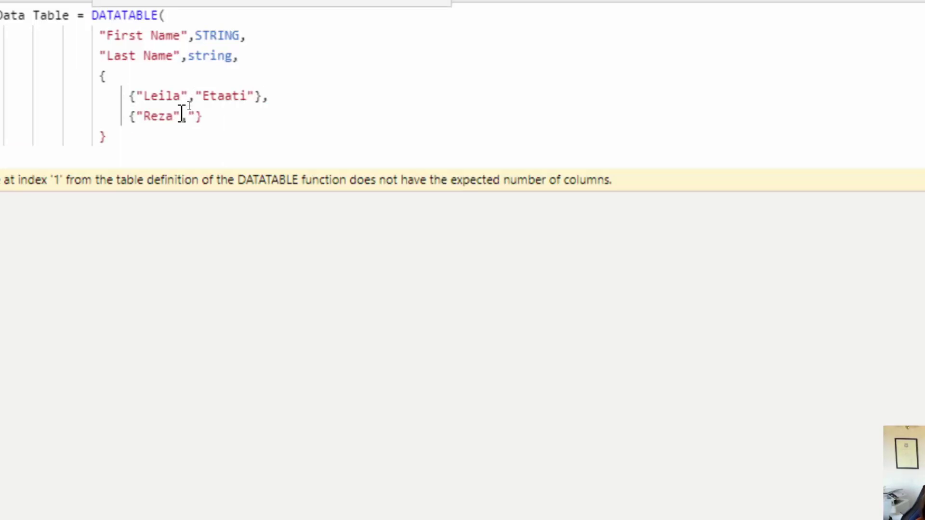
text(")
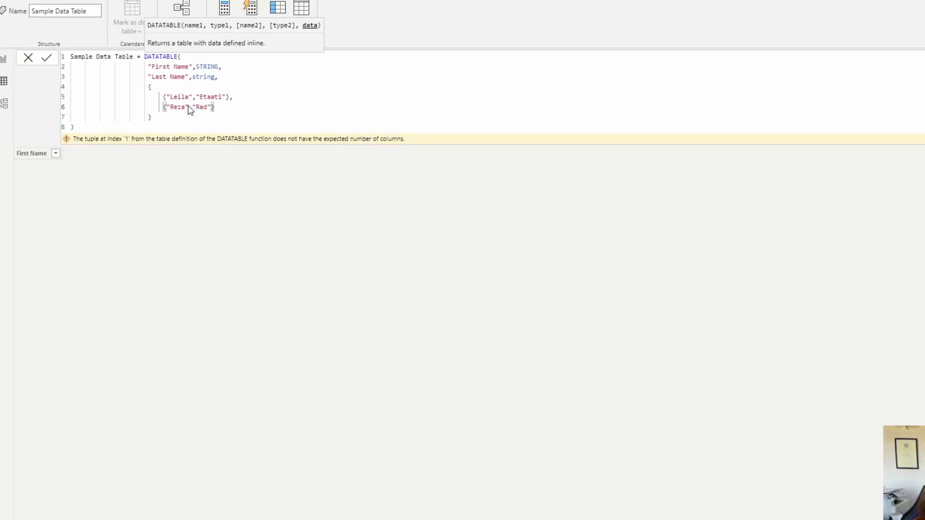
key(Return)
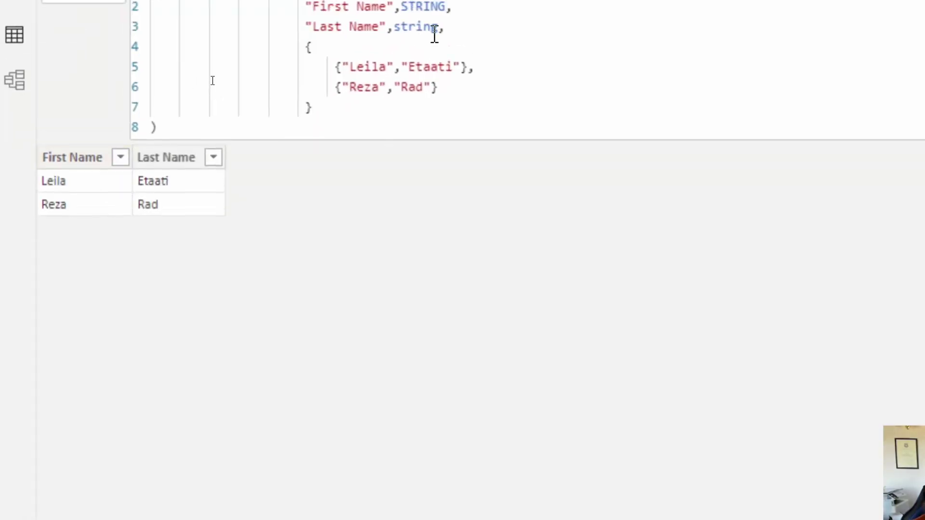
Add a third row {"someone",} with the last name omitted.
click(456, 68)
text(,)
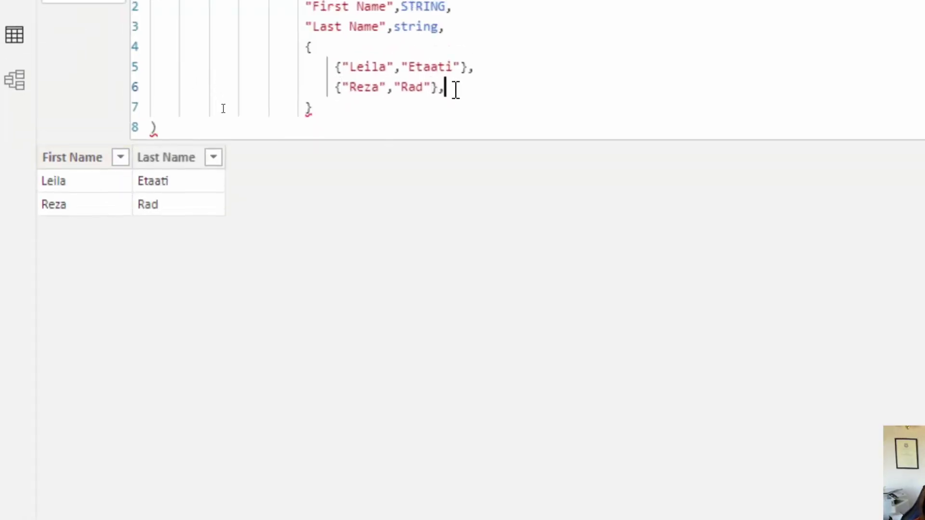
key(Return)
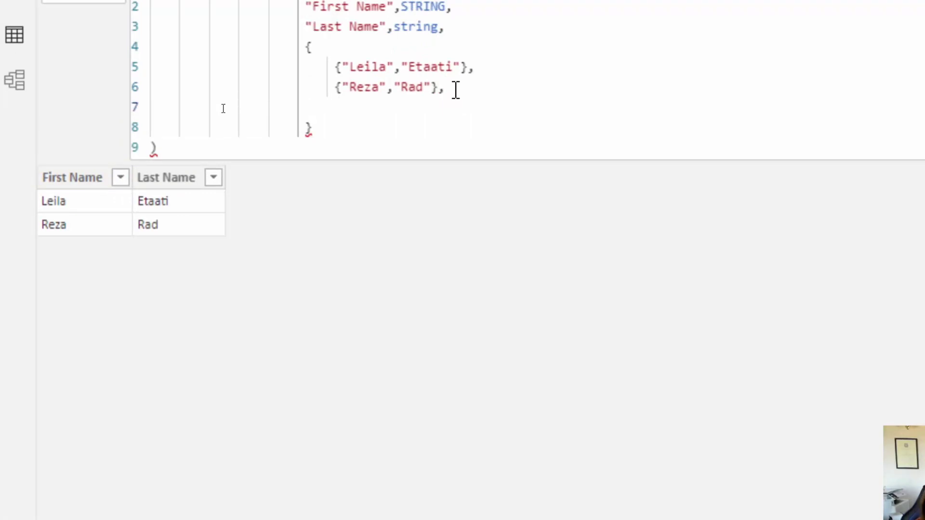
text({")
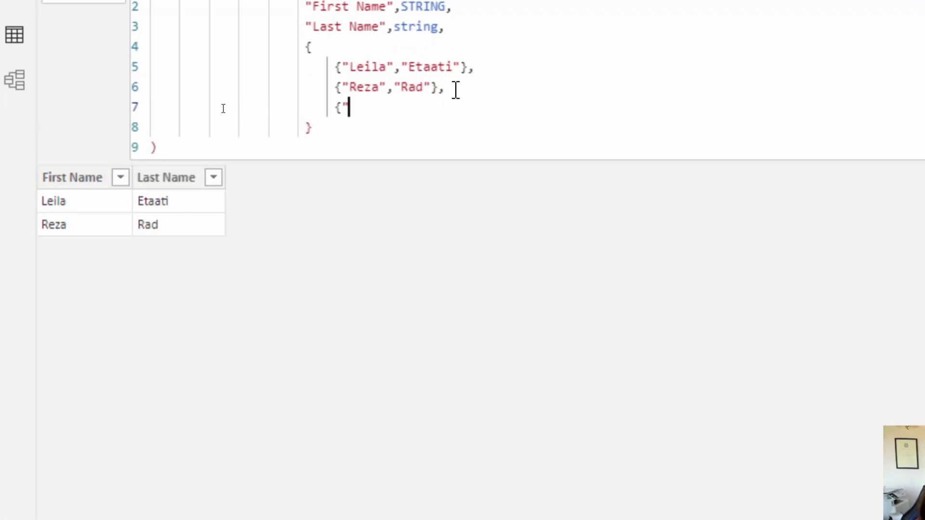
text(someon)
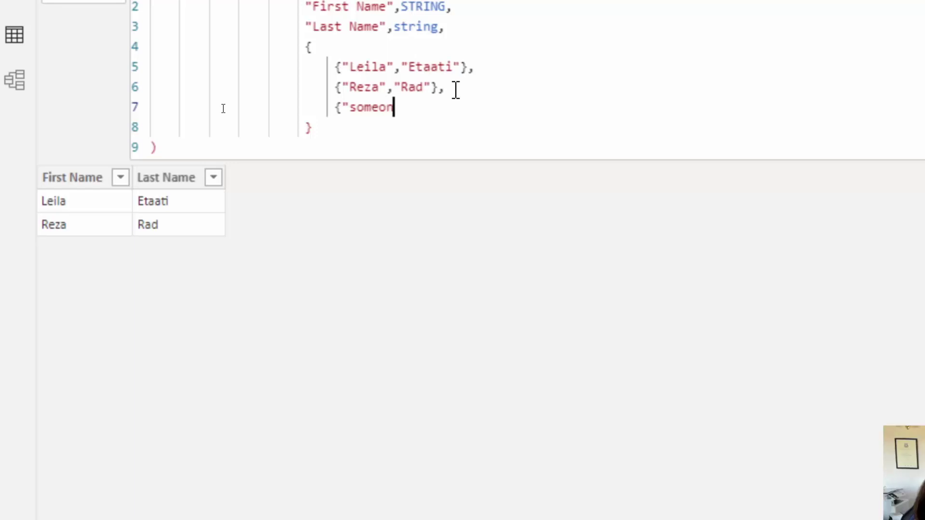
text(e")
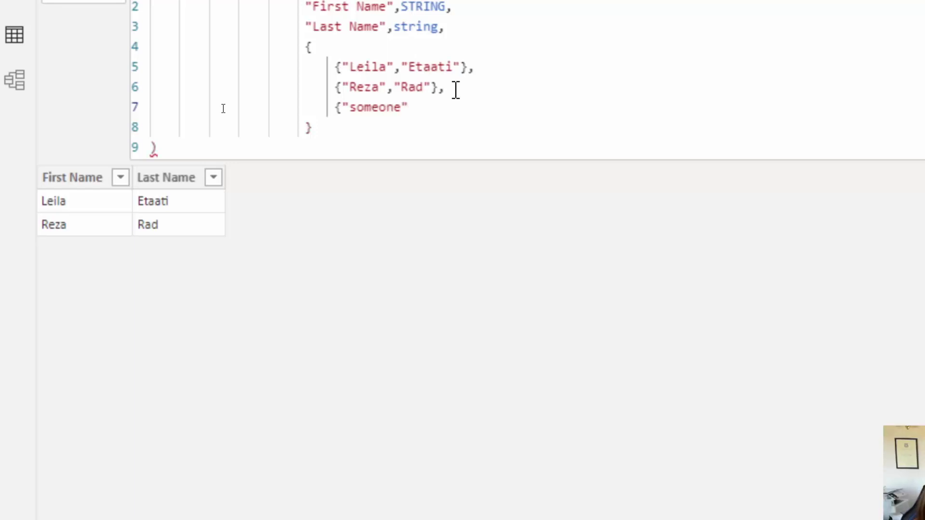
text(,})
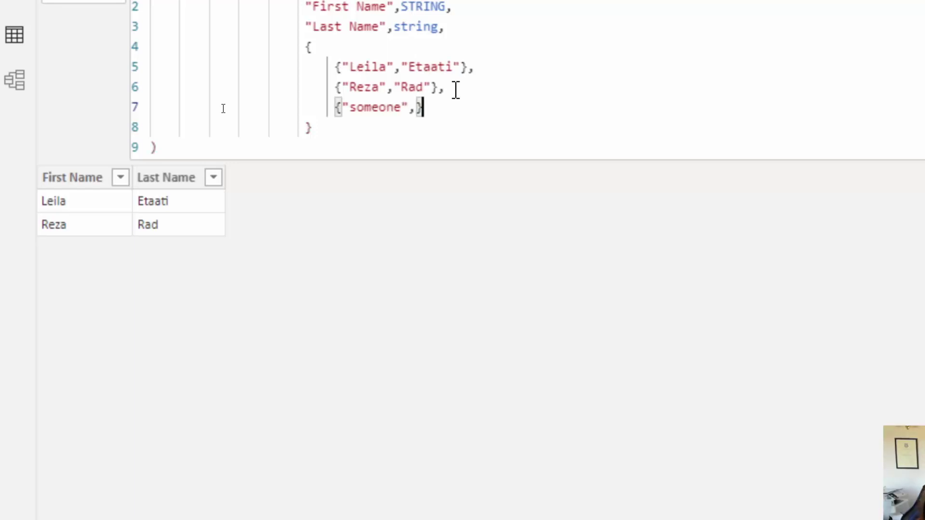
text(,)
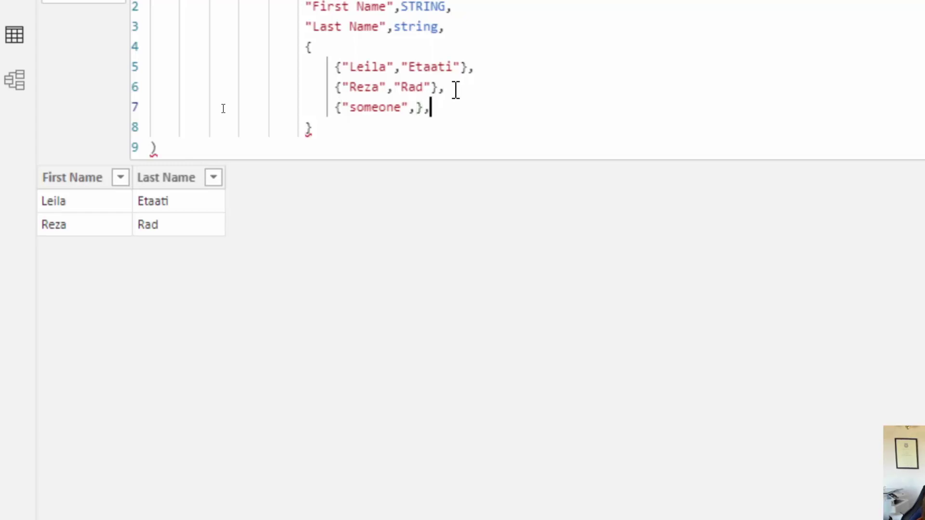
key(Return)
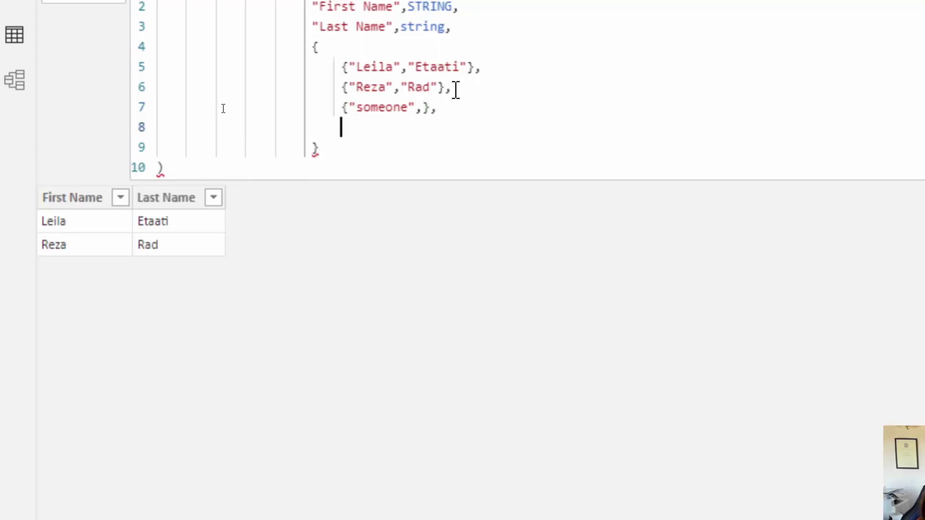
Add a fourth row {"Unknown",blank()} and commit the formula.
text({)
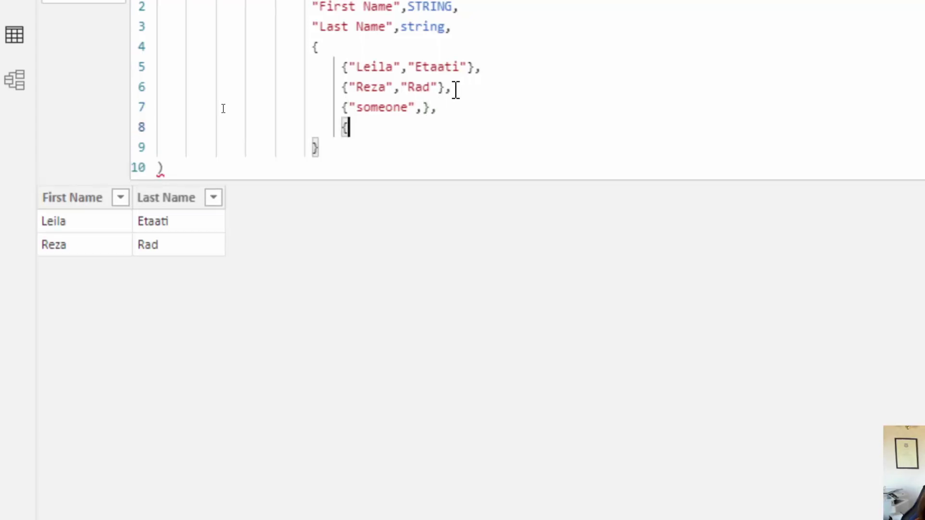
text(Unknow)
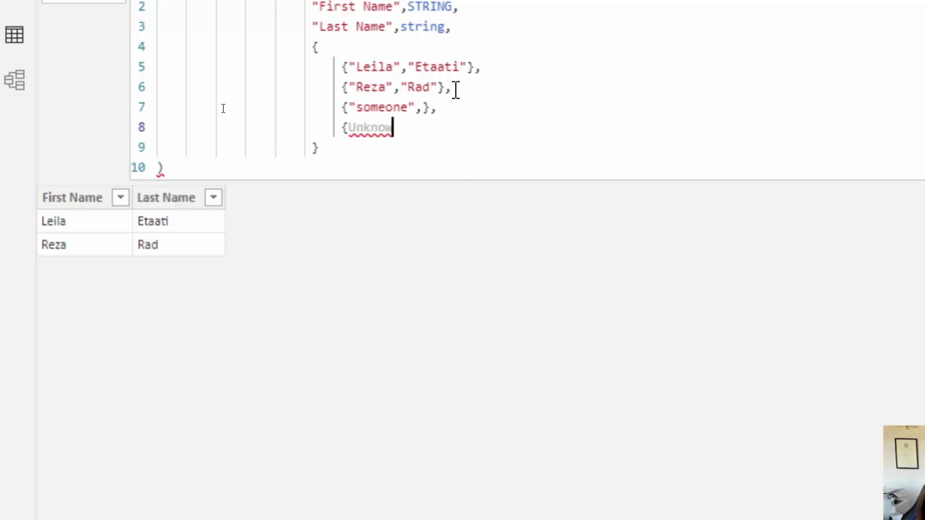
key(BackSpace)
key(BackSpace)
key(BackSpace)
key(BackSpace)
key(BackSpace)
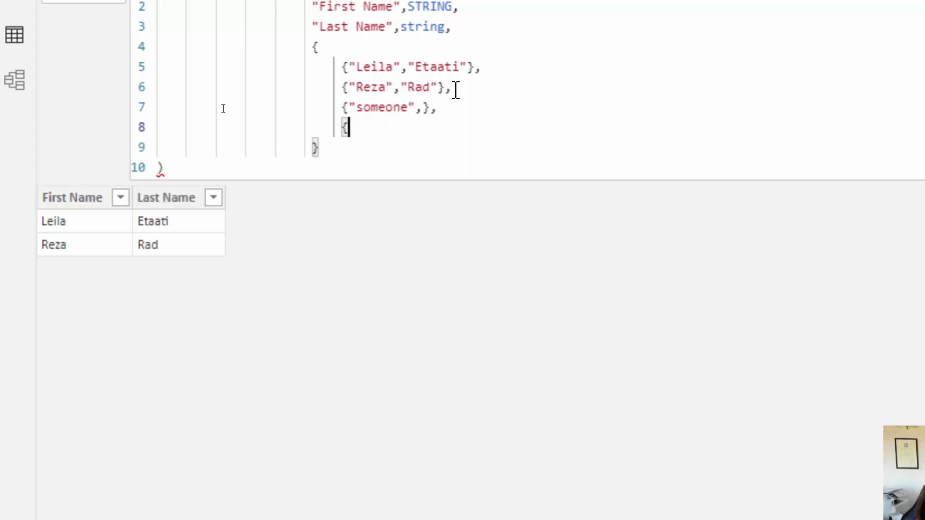
text("Unkno)
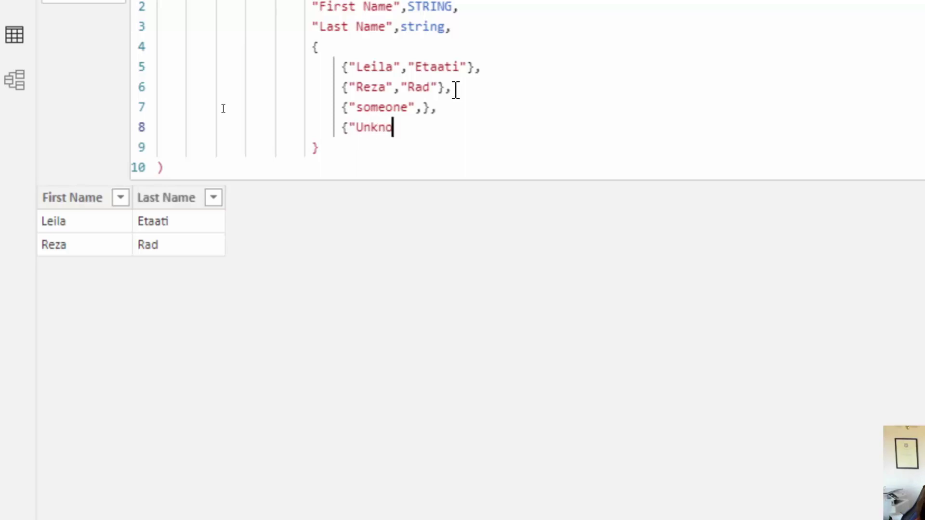
text(wn")
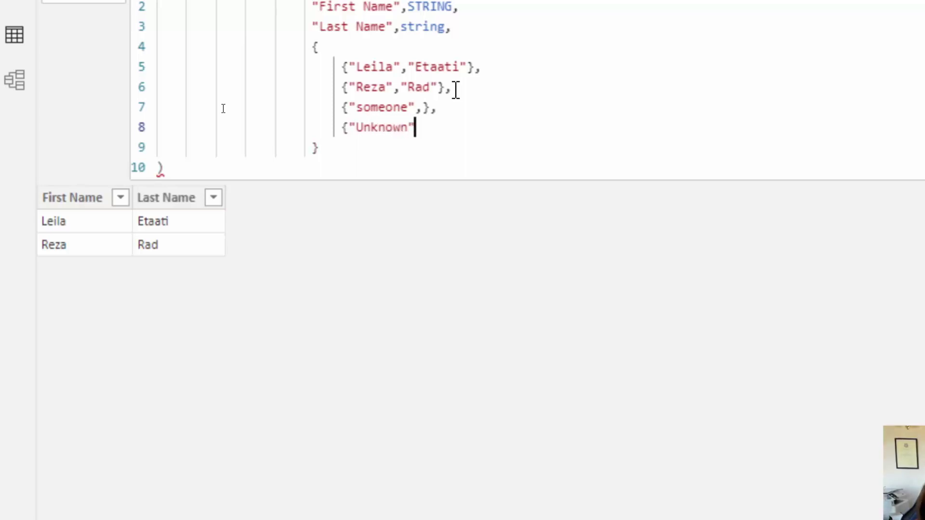
text(,b)
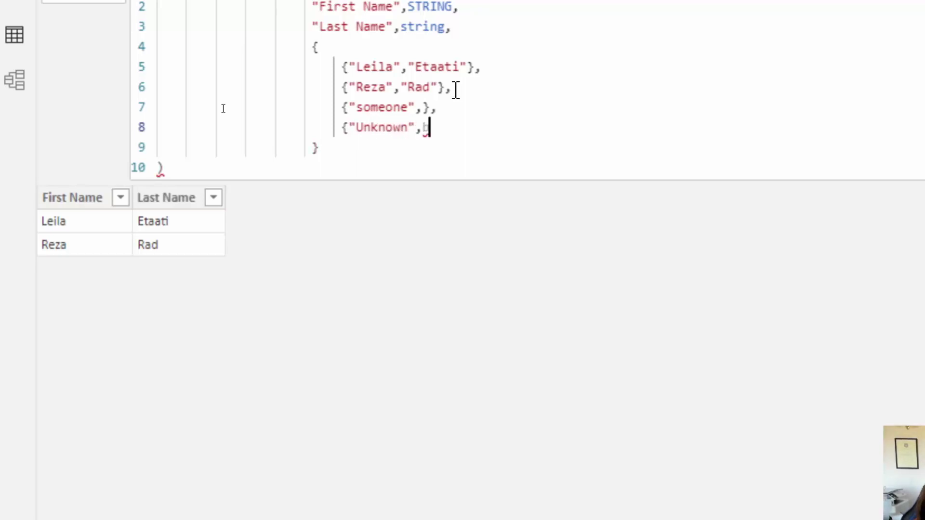
text(lan)
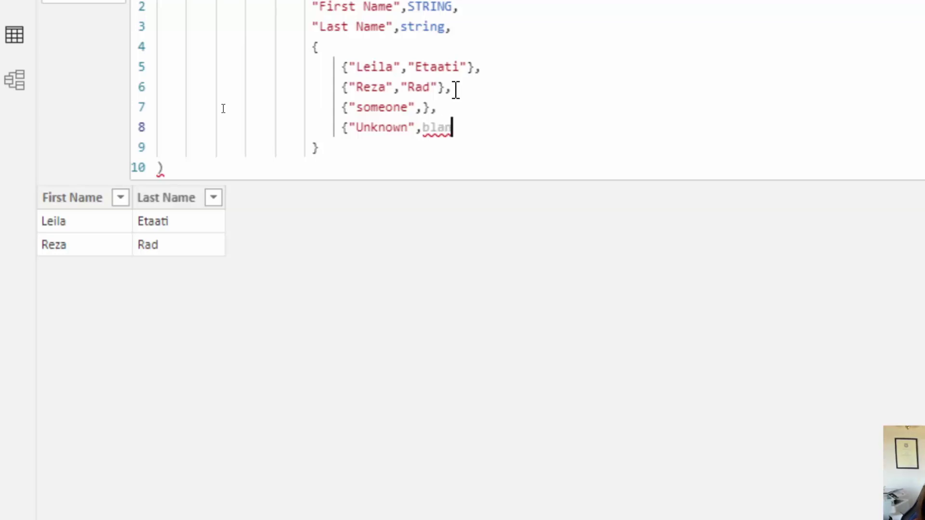
text(k)
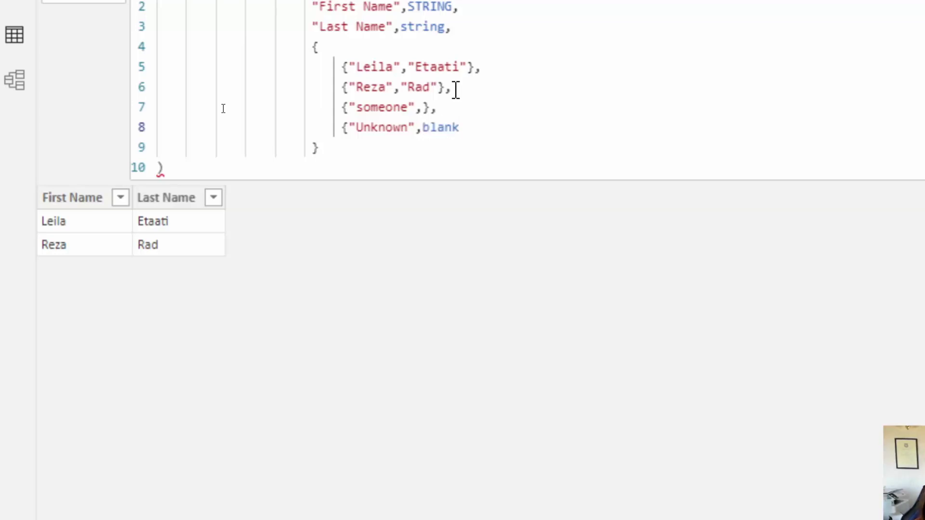
text(()})
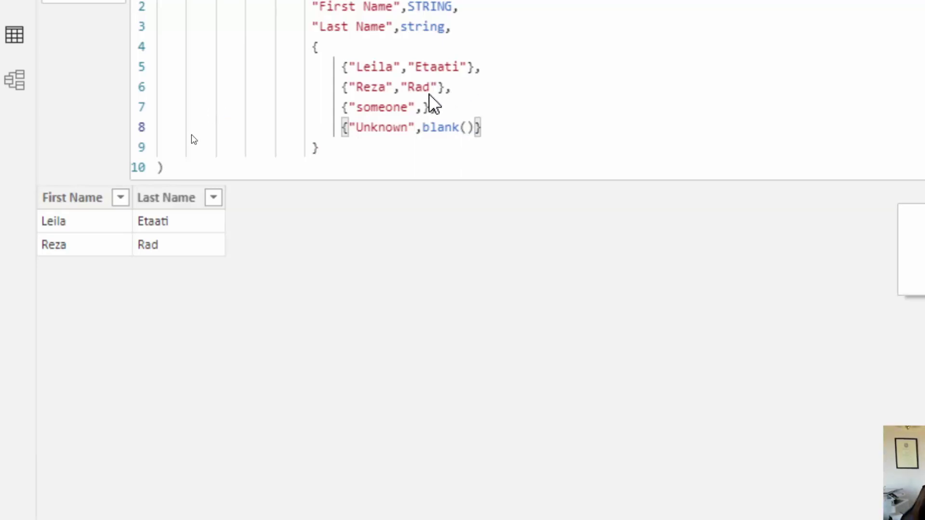
click(353, 177)
key(Return)
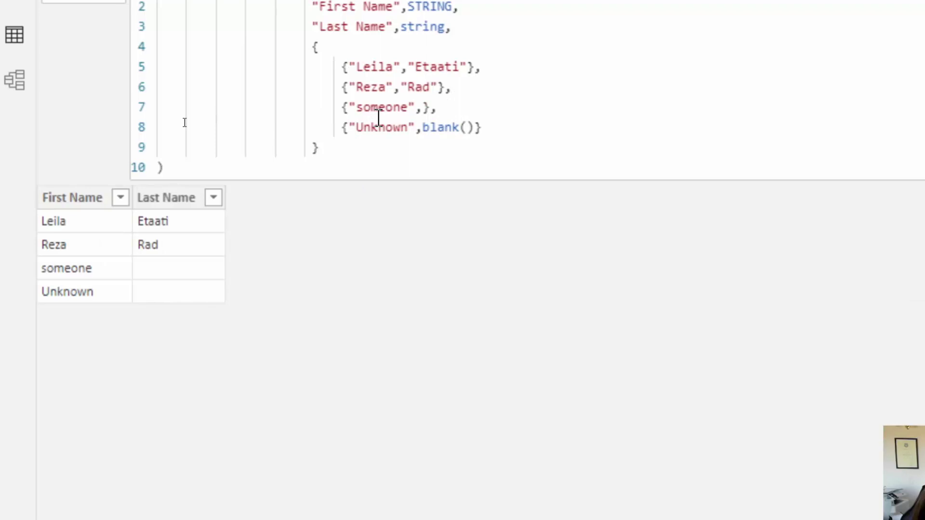